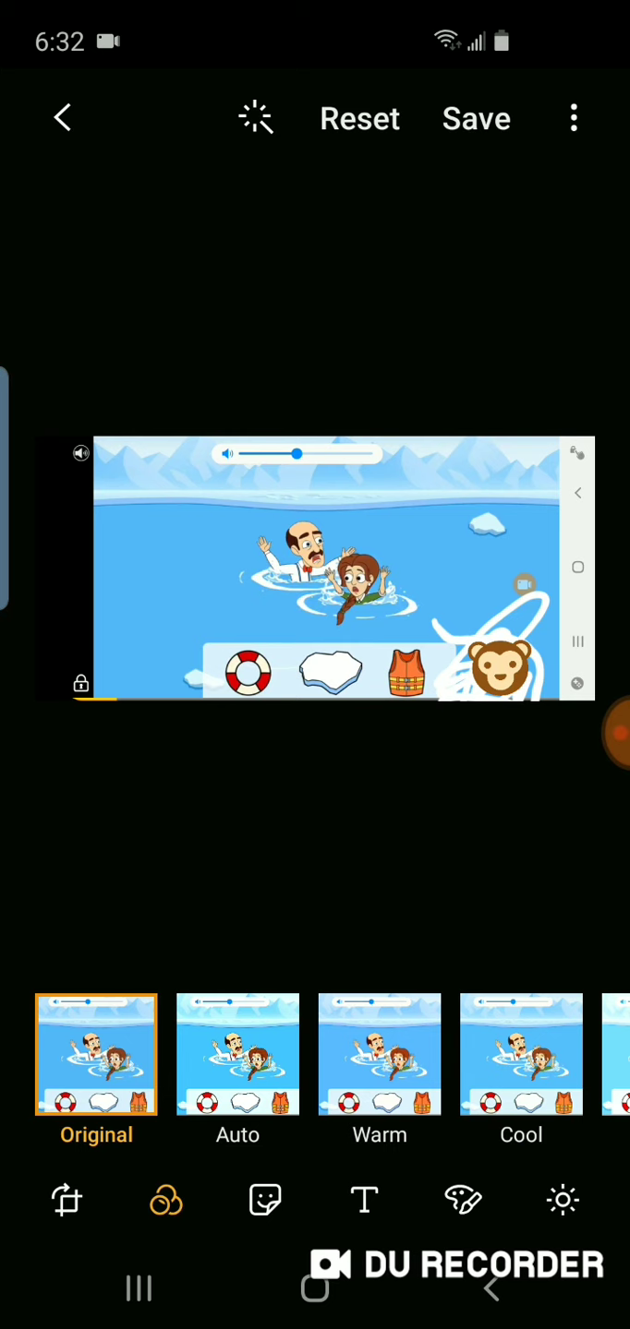
# Step: Switch the editor to the Draw tool with pen, eraser and colour choices
pyautogui.click(463, 1202)
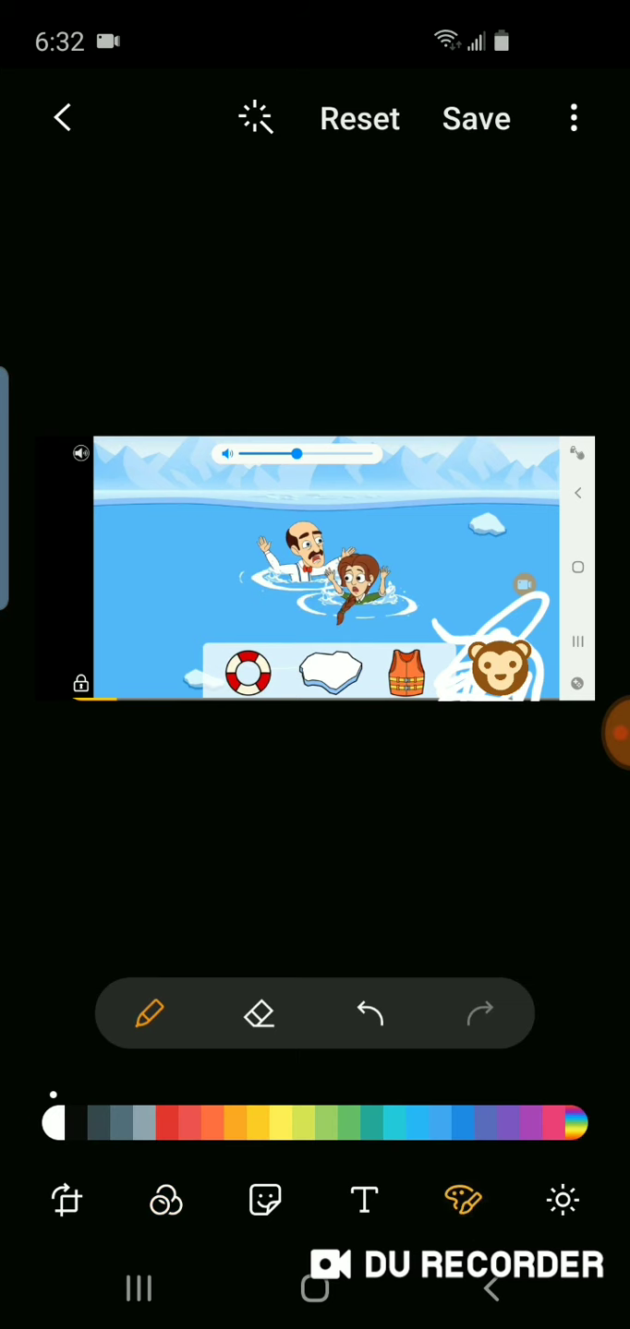
# Step: Scribble white freehand strokes over the choice bar's lower-left end, left of the life ring
pyautogui.moveTo(198, 624); pyautogui.dragTo(83, 685)
pyautogui.moveTo(187, 659); pyautogui.dragTo(73, 655)
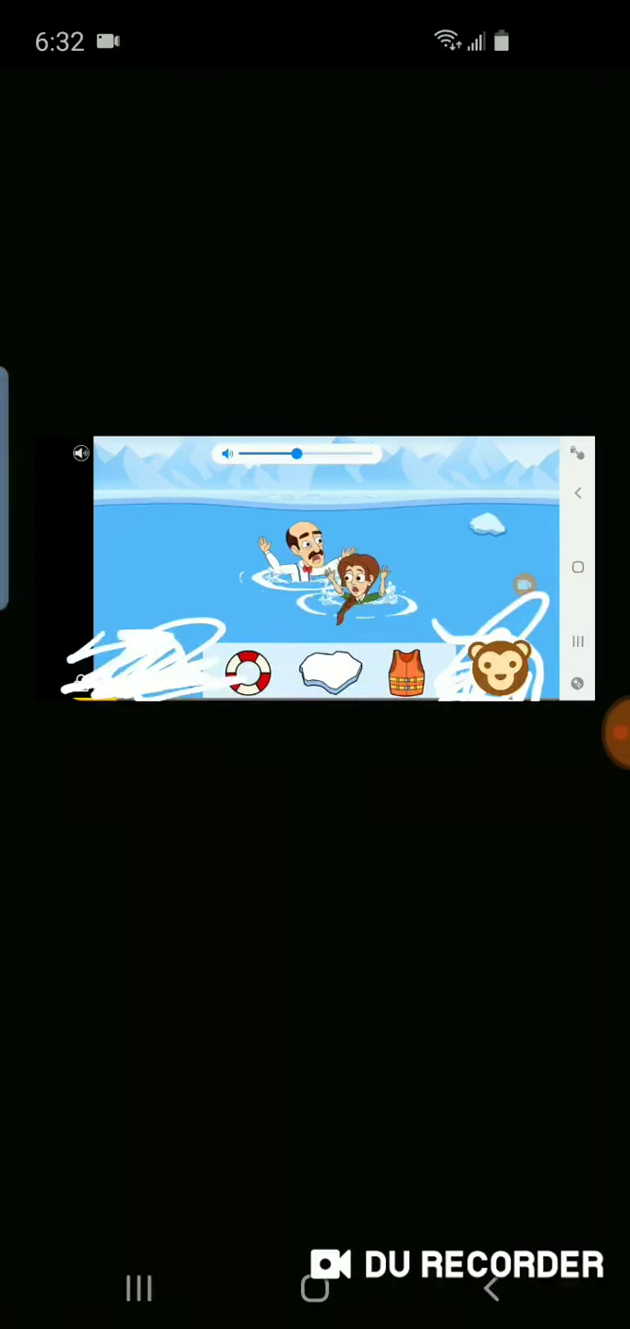